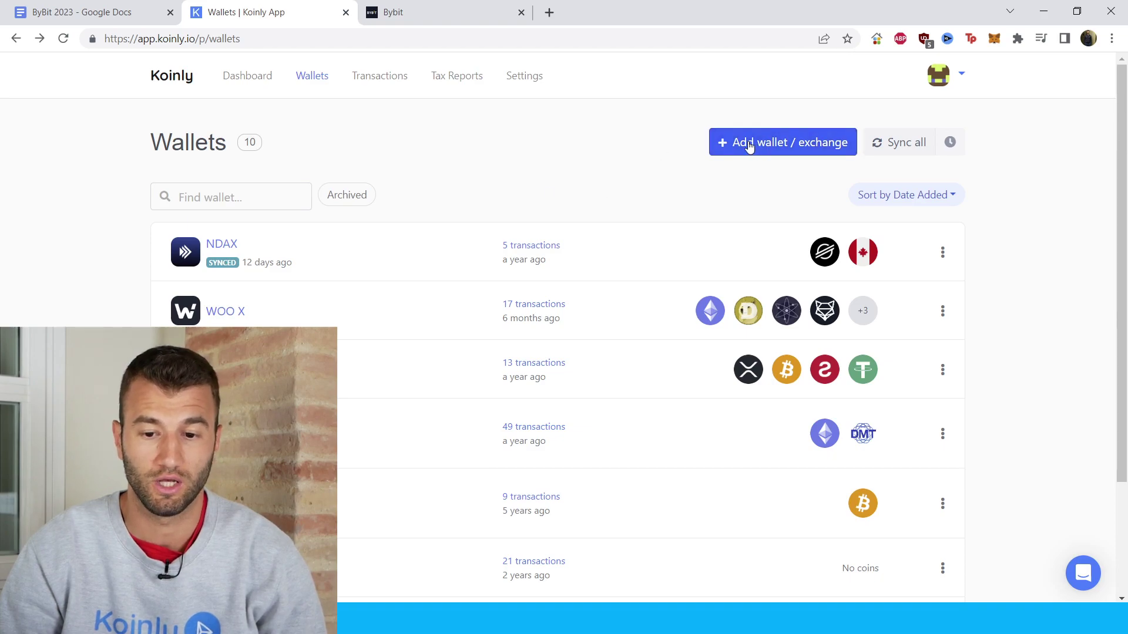
Add ByBit as a new exchange in Koinly with auto-sync, opening the API key form
{"action": "left_click", "coordinate": [773, 144]}
{"action": "type", "text": "by"}
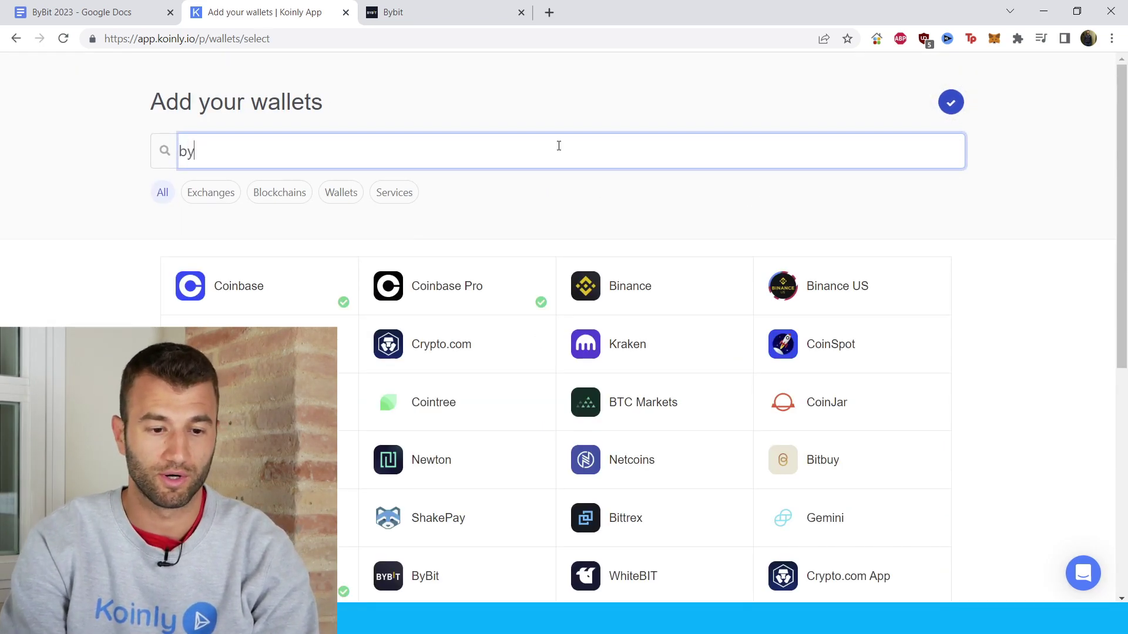
{"action": "left_click", "coordinate": [301, 302]}
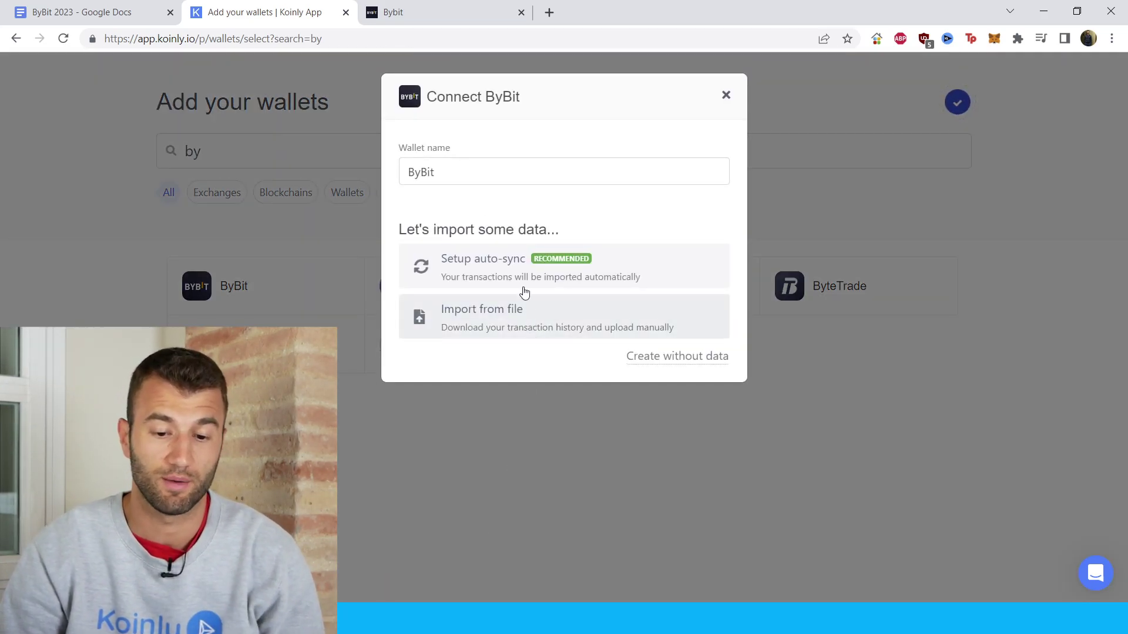
{"action": "left_click", "coordinate": [519, 260]}
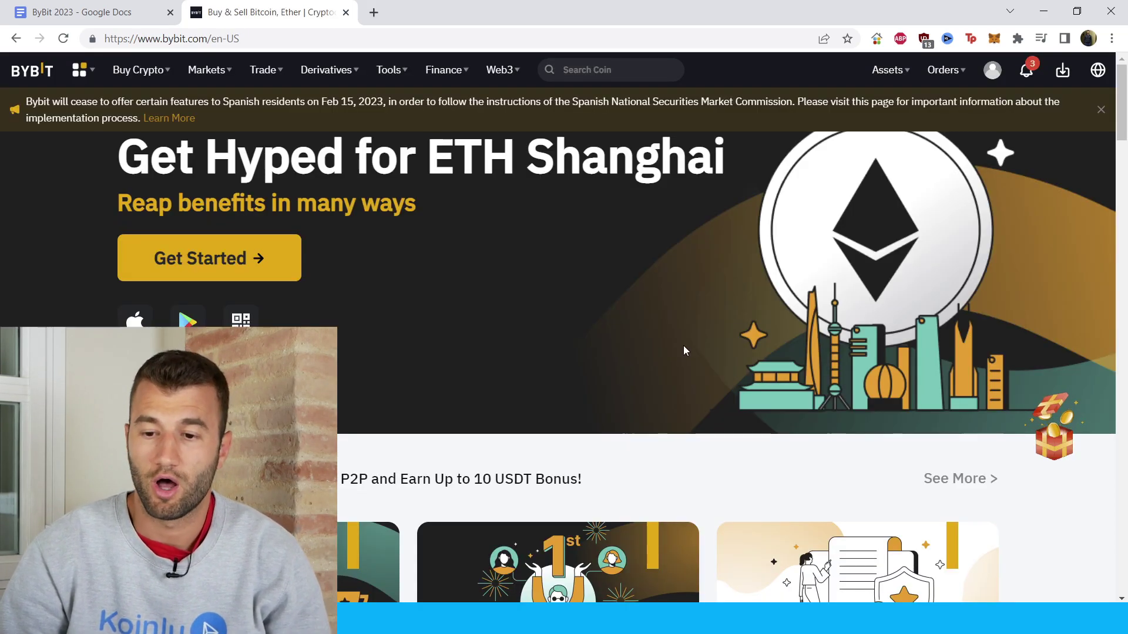
Open Bybit's API Management page from the account menu and start creating a new key
{"action": "mouse_move", "coordinate": [994, 73]}
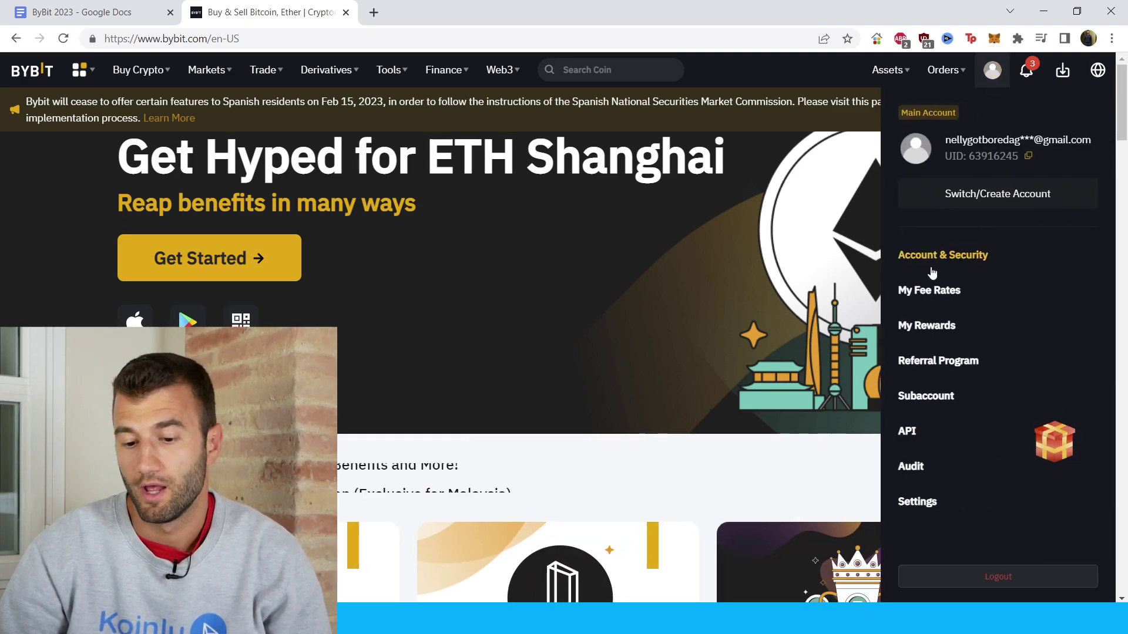
{"action": "left_click", "coordinate": [914, 430]}
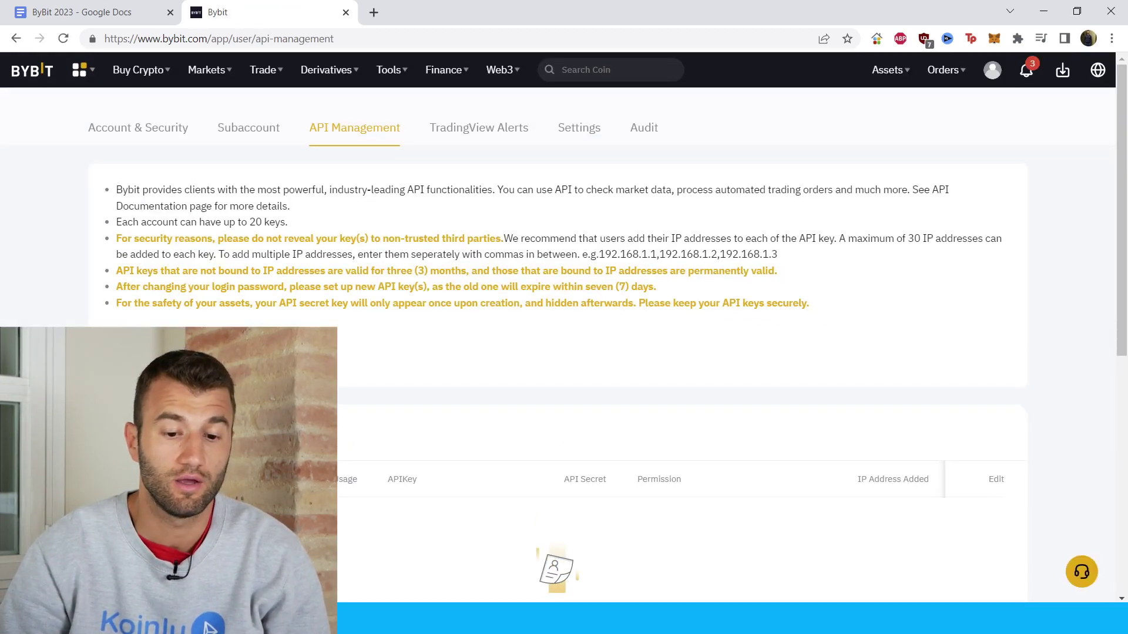
{"action": "left_click", "coordinate": [802, 421]}
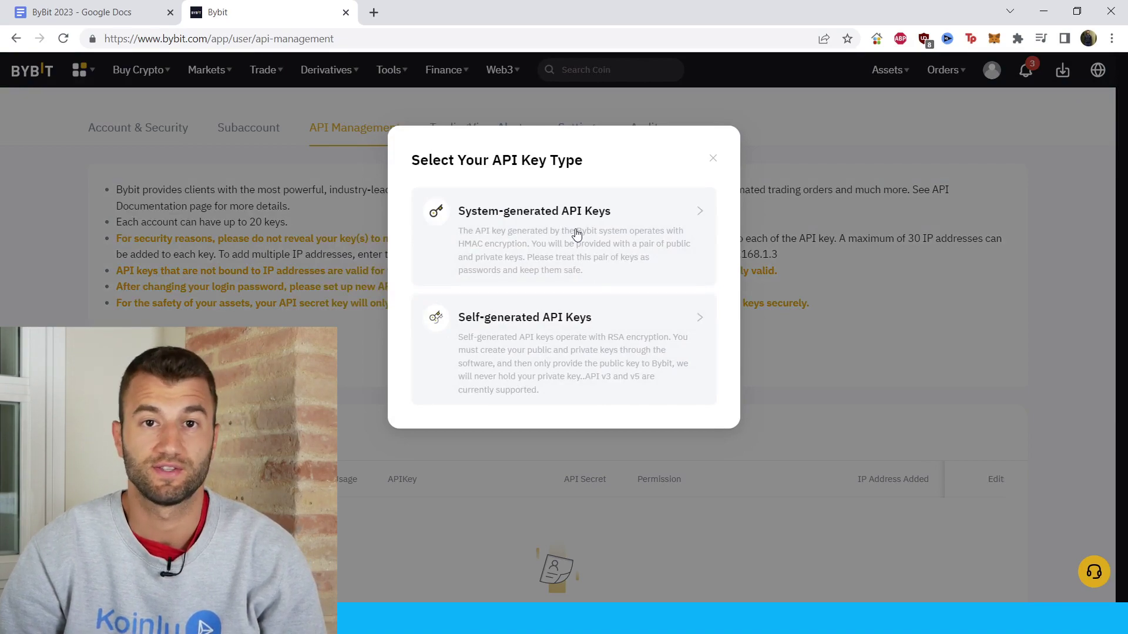
Set up a system-generated read-only API key named 'koinly' with all read permissions ticked
{"action": "left_click", "coordinate": [589, 242]}
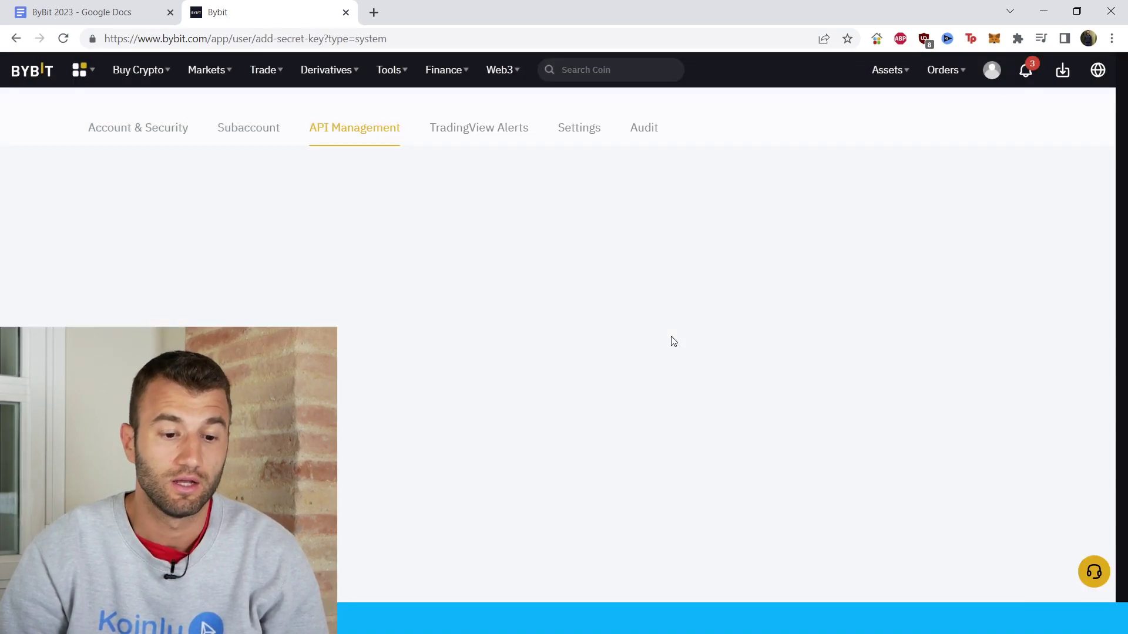
{"action": "left_click", "coordinate": [324, 319]}
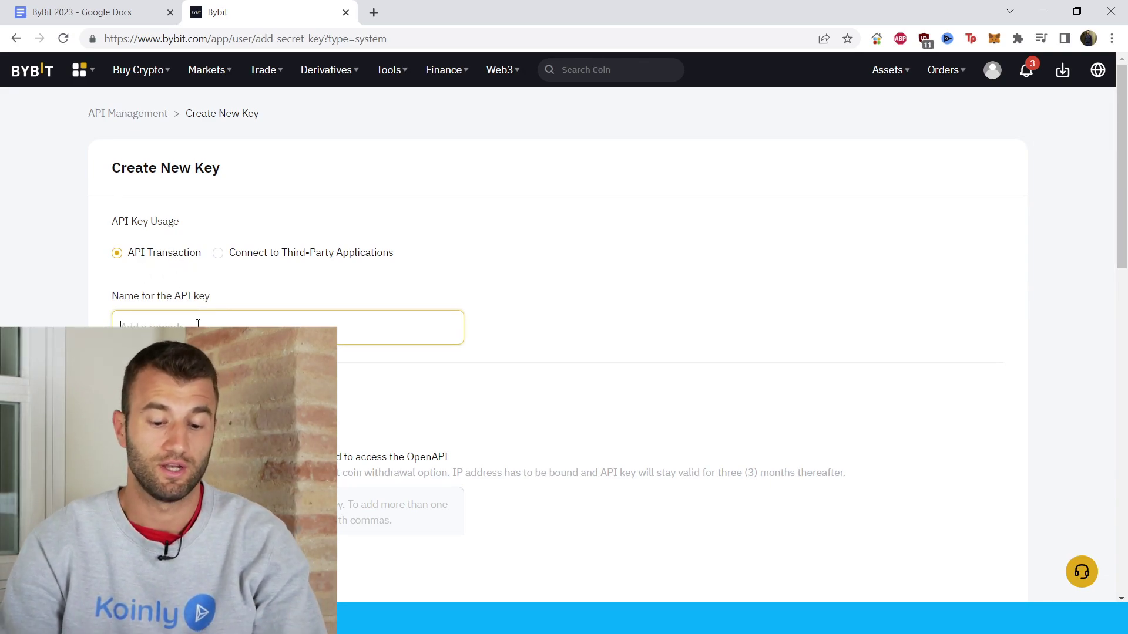
{"action": "type", "text": "koinly"}
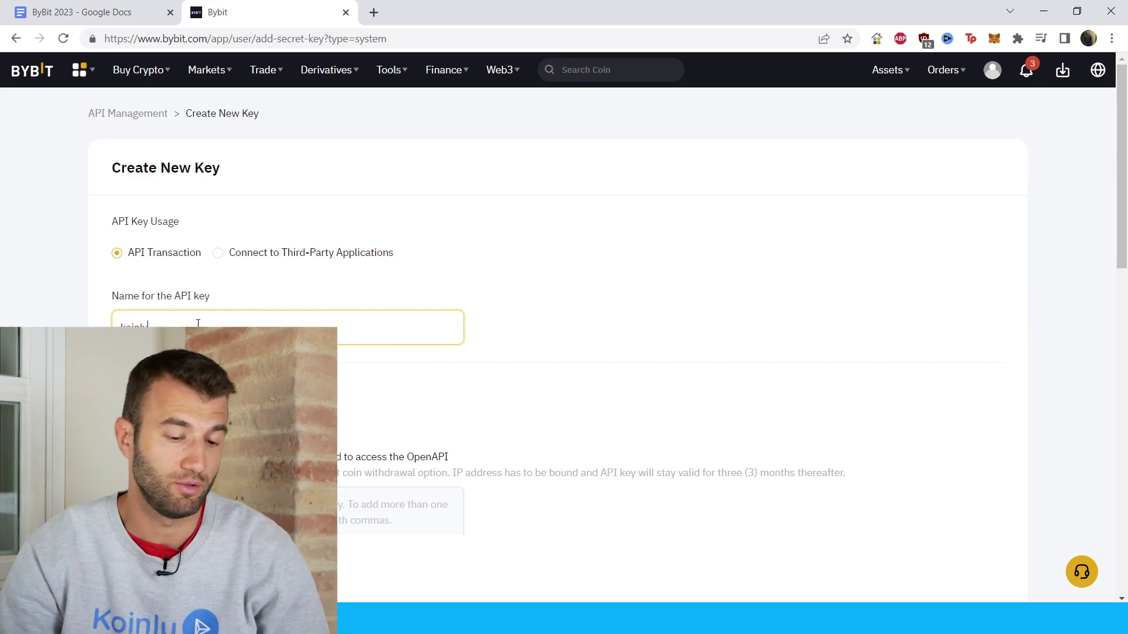
{"action": "scroll", "coordinate": [564, 329], "scroll_direction": "down", "scroll_amount": 3}
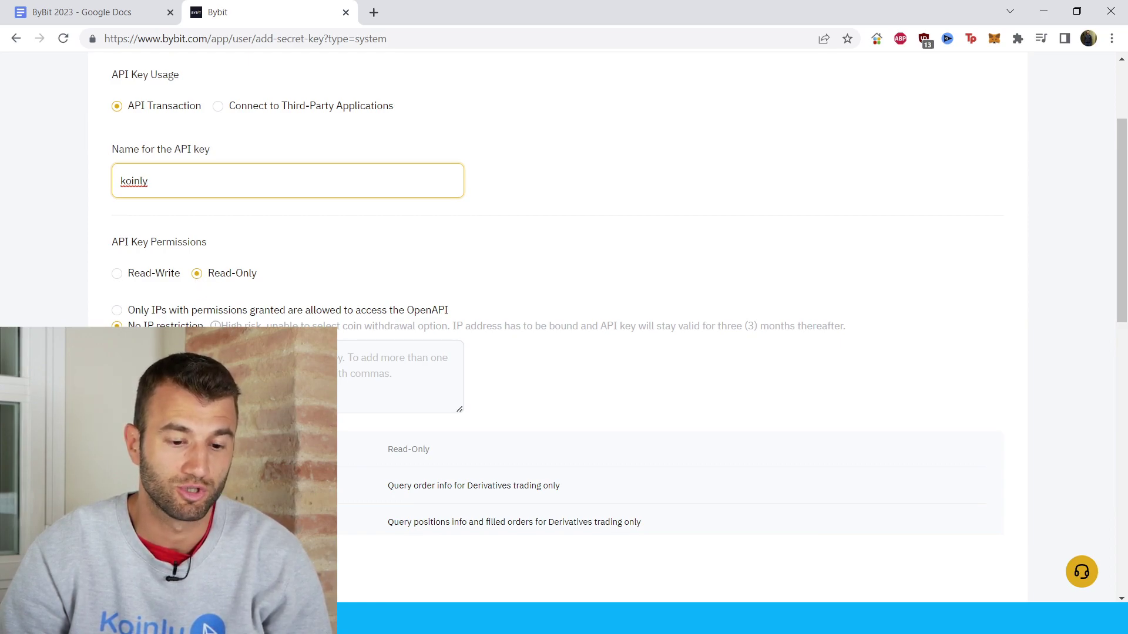
{"action": "scroll", "coordinate": [231, 268], "scroll_direction": "down", "scroll_amount": 4}
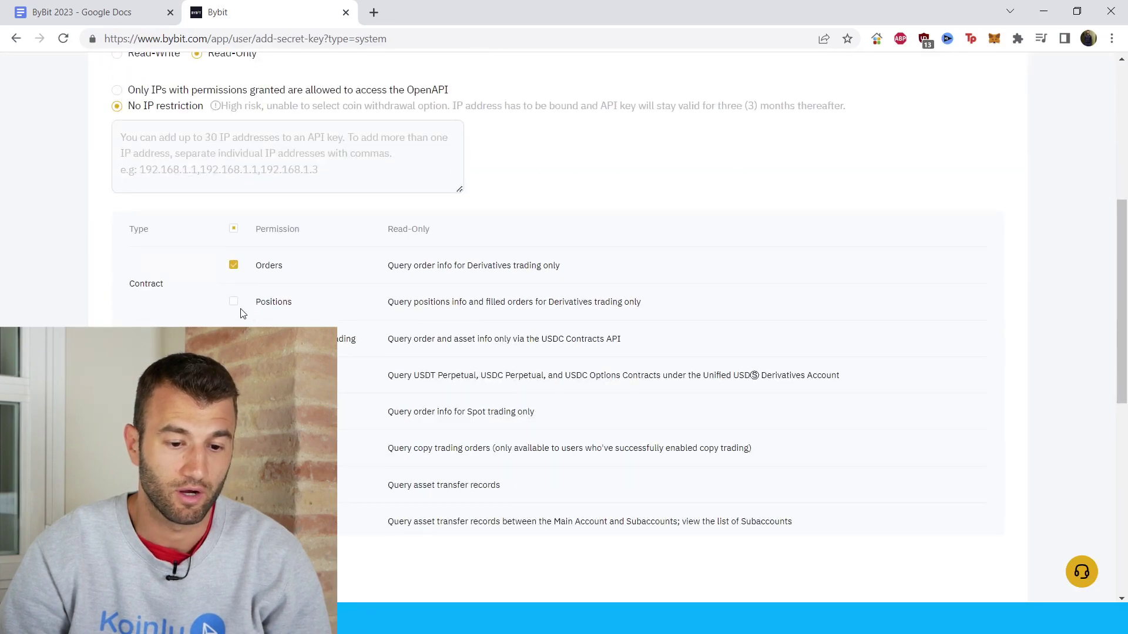
{"action": "scroll", "coordinate": [241, 308], "scroll_direction": "down", "scroll_amount": 3}
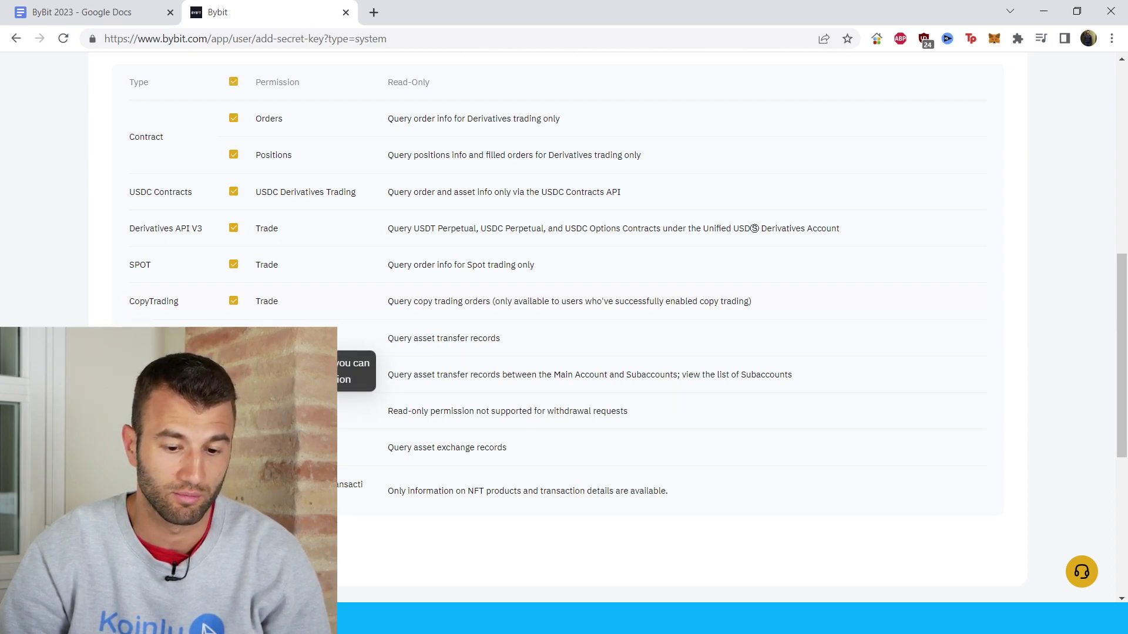
{"action": "scroll", "coordinate": [423, 281], "scroll_direction": "up", "scroll_amount": 1}
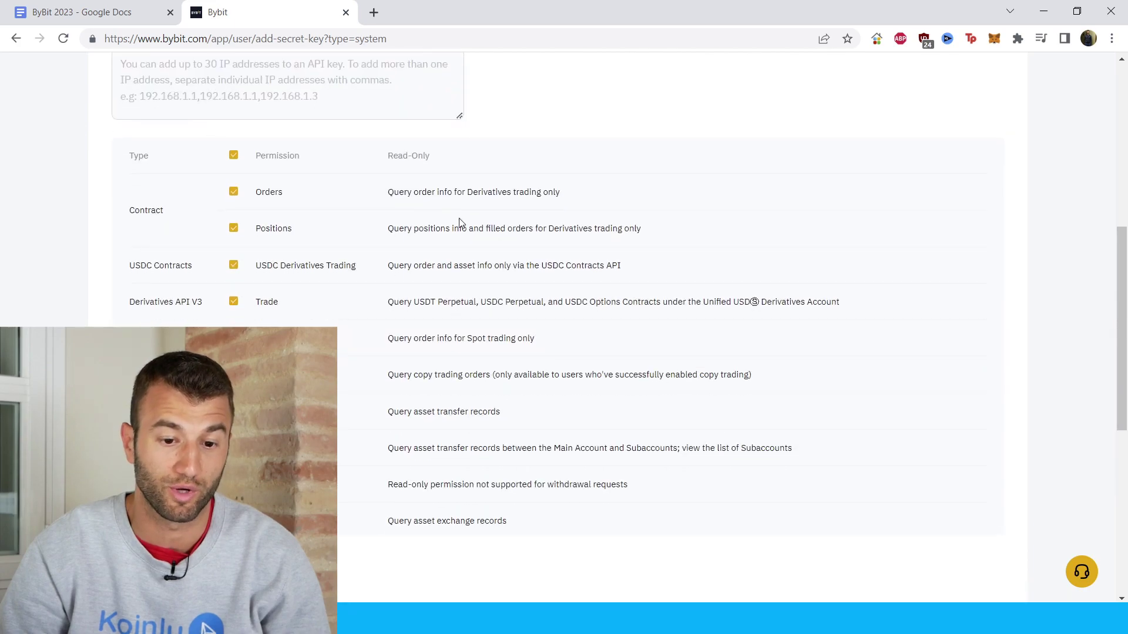
{"action": "scroll", "coordinate": [463, 278], "scroll_direction": "down", "scroll_amount": 5}
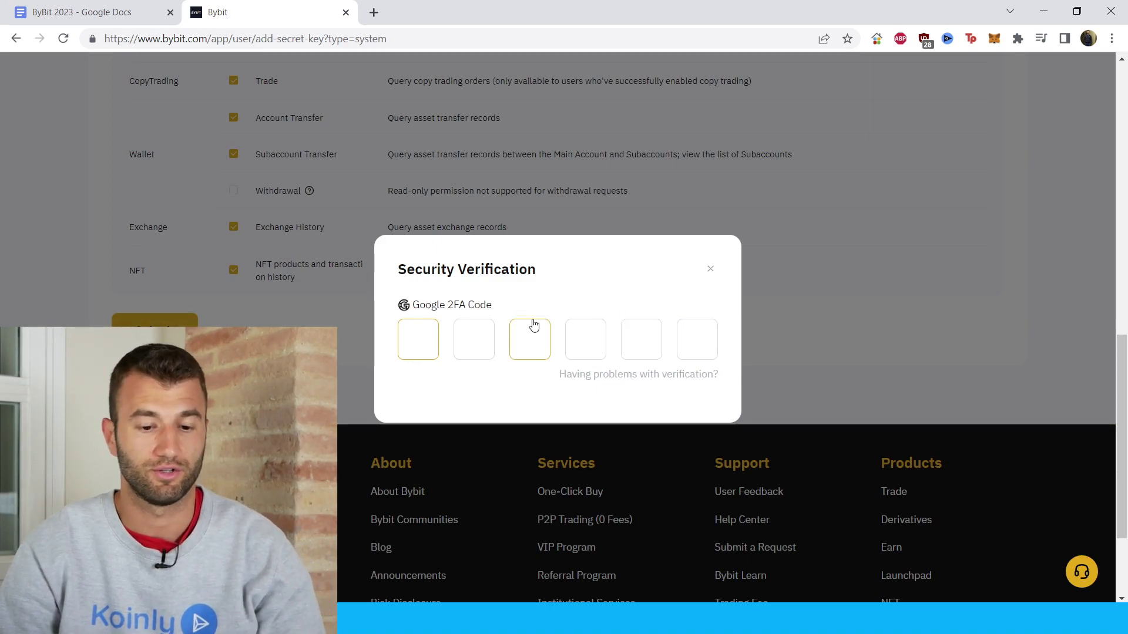
Pass the 2FA check, then paste the new Bybit API key into Koinly's API key field
{"action": "left_click", "coordinate": [556, 337]}
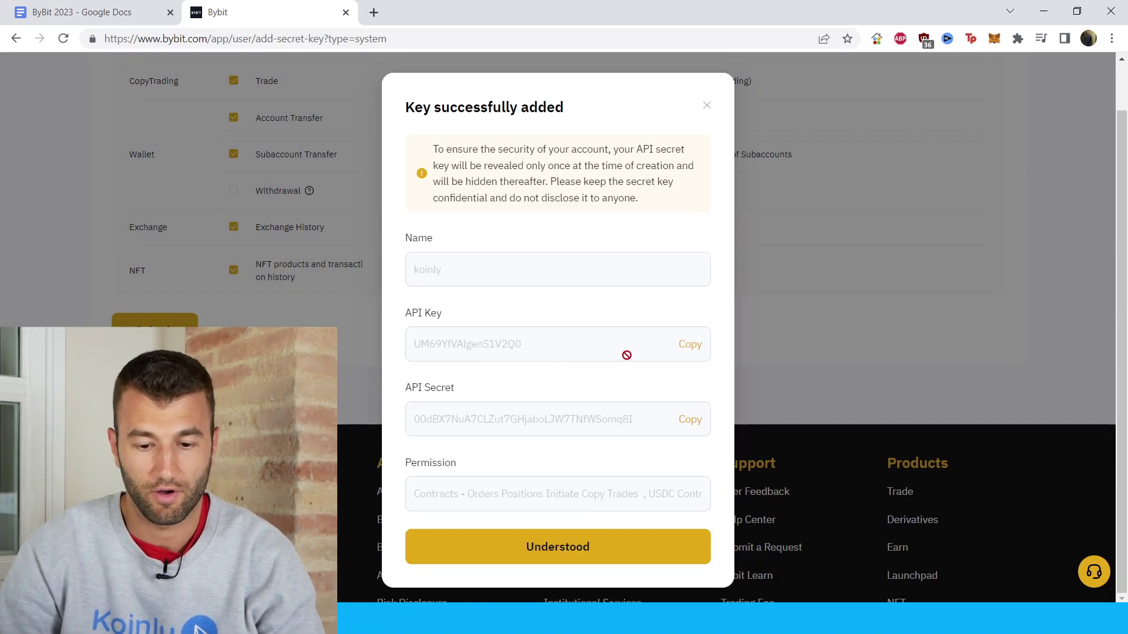
{"action": "left_click", "coordinate": [694, 346]}
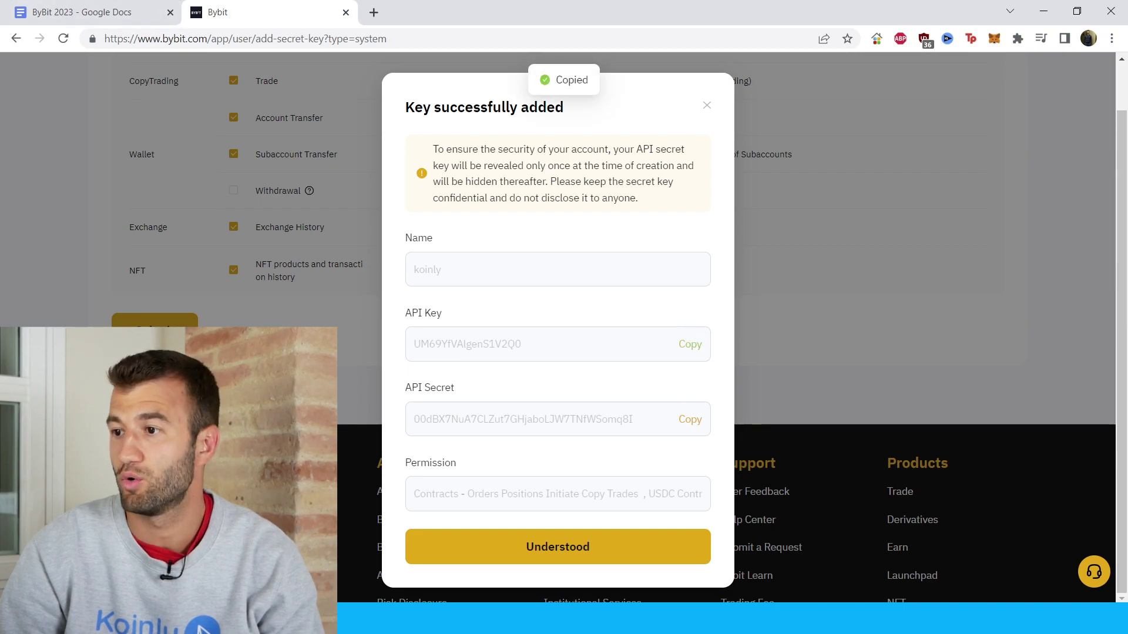
{"action": "key", "text": "alt+Tab"}
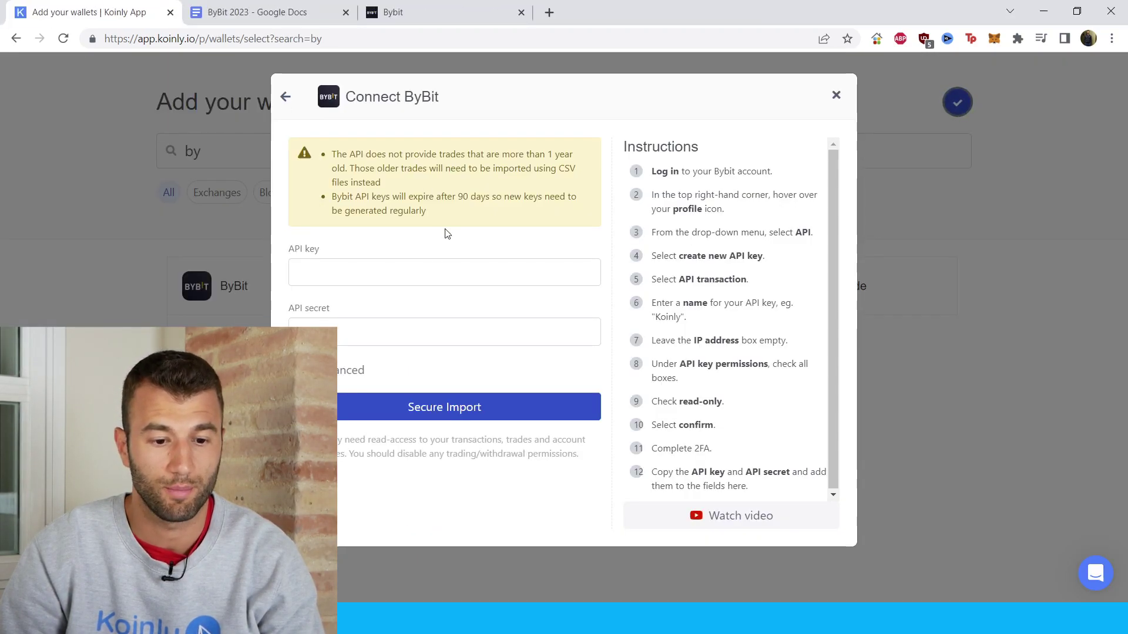
{"action": "left_click", "coordinate": [409, 279]}
{"action": "key", "text": "ctrl+v"}
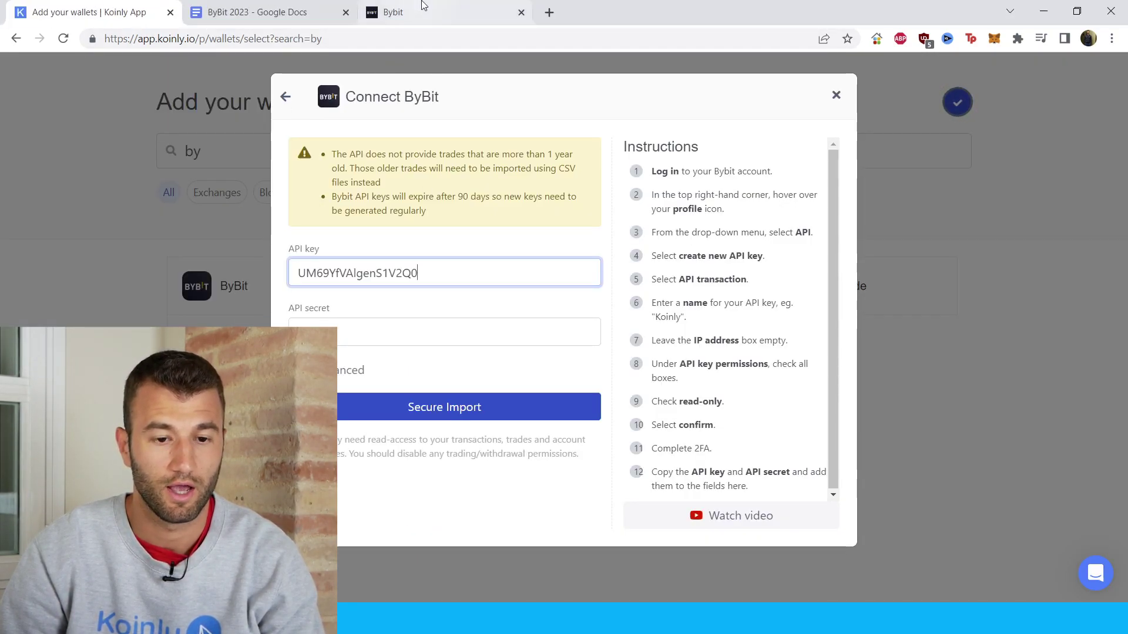
Paste the Bybit API secret into Koinly's API secret field and submit the secure import
{"action": "left_click", "coordinate": [449, 13]}
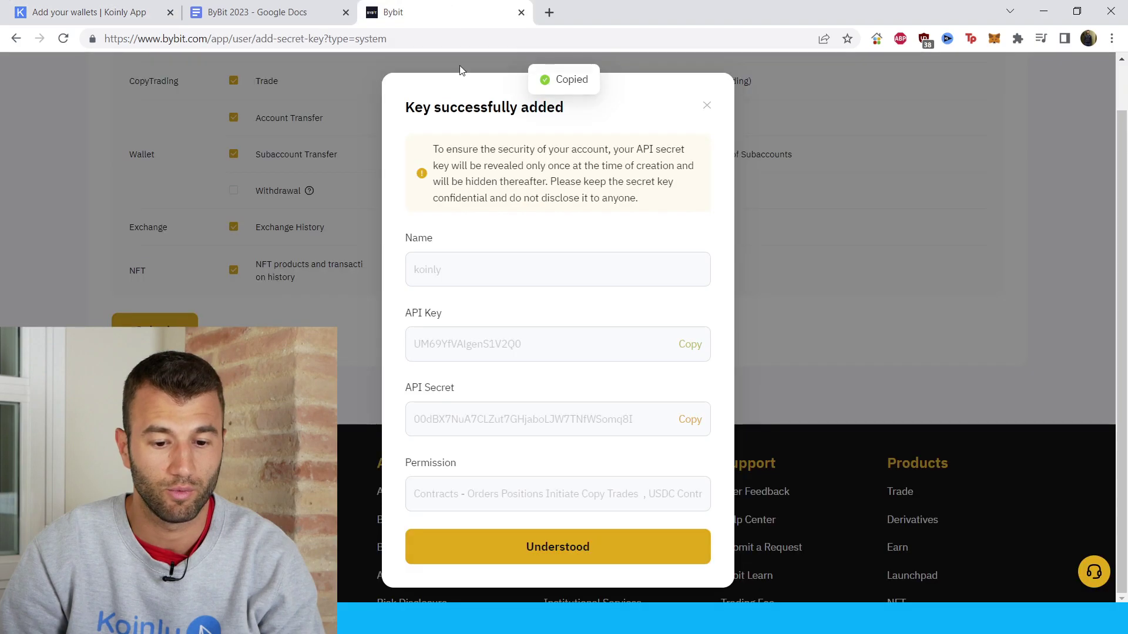
{"action": "left_click", "coordinate": [690, 419]}
{"action": "left_click", "coordinate": [88, 12]}
{"action": "left_click", "coordinate": [360, 328]}
{"action": "key", "text": "ctrl+v"}
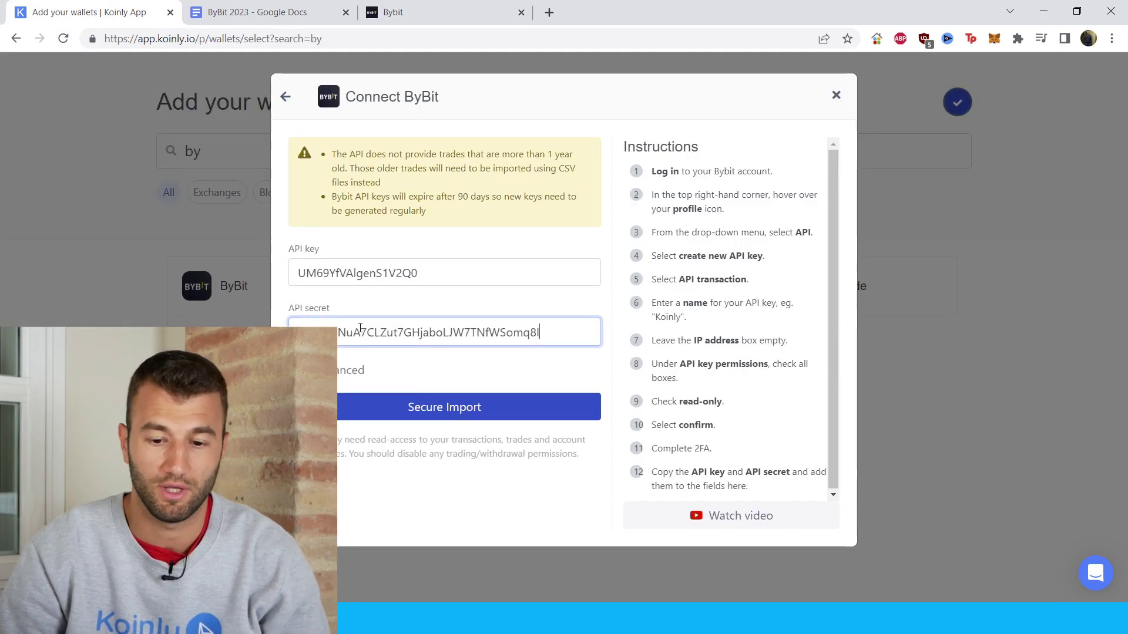
{"action": "left_click", "coordinate": [456, 416]}
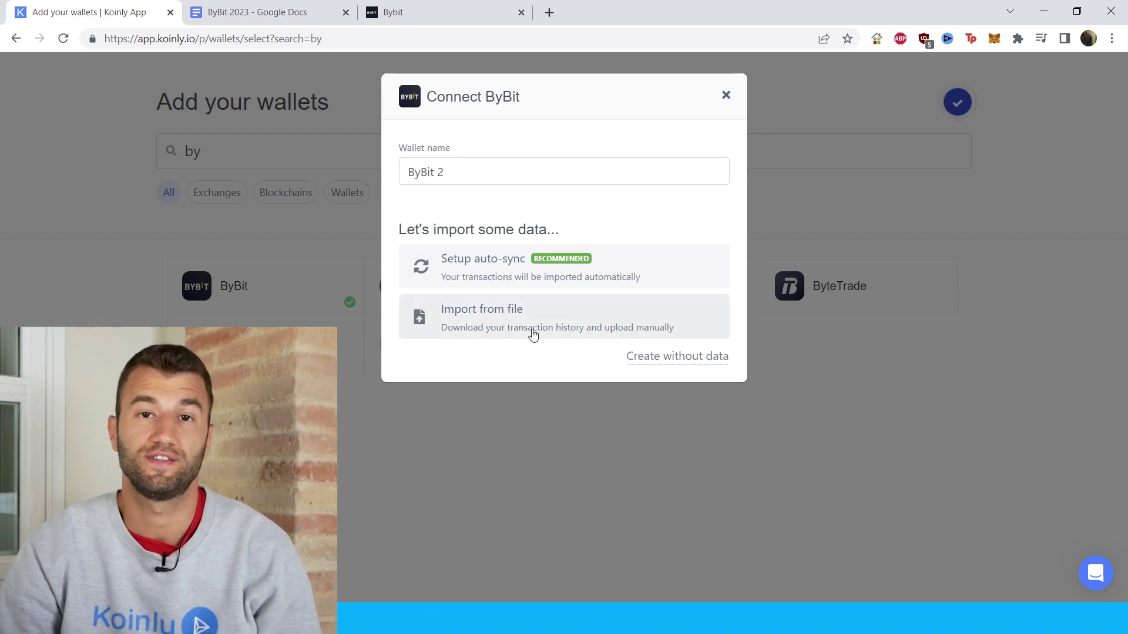
Choose Import from file in the ByBit 2 wallet dialog to open the CSV upload page
{"action": "left_click", "coordinate": [527, 333]}
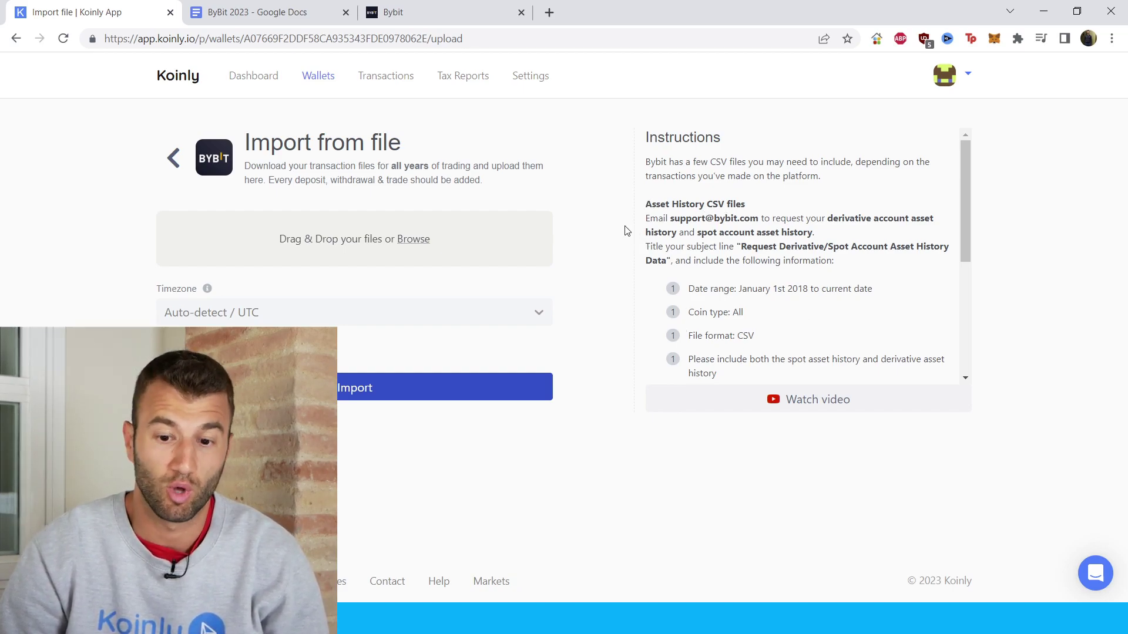
{"action": "left_click_drag", "start_coordinate": [666, 218], "coordinate": [706, 231]}
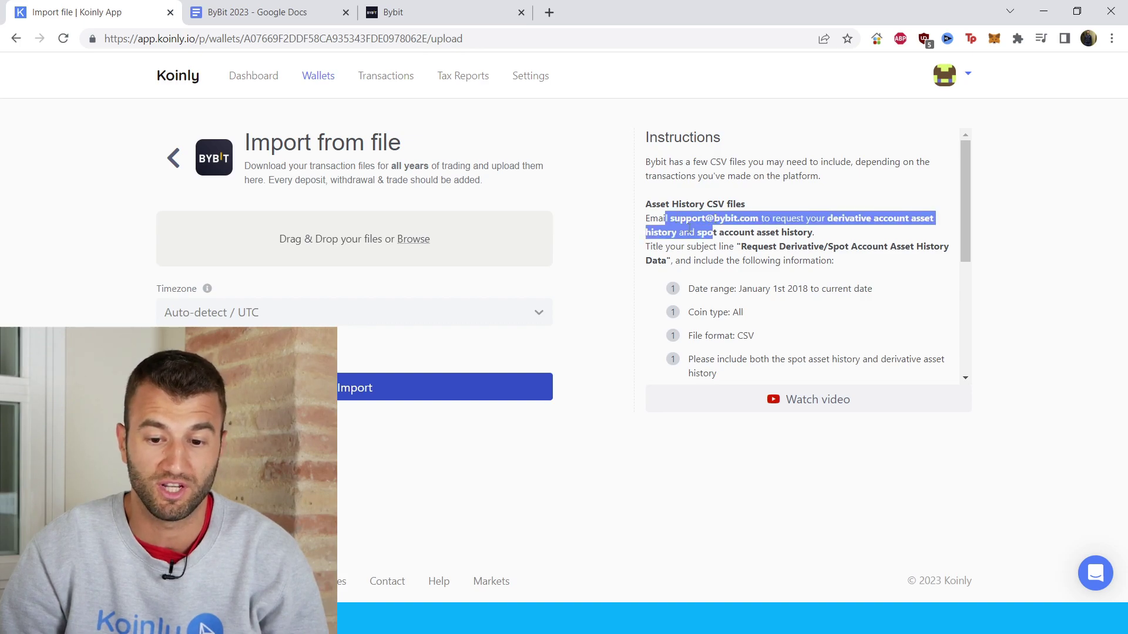
{"action": "left_click", "coordinate": [680, 222]}
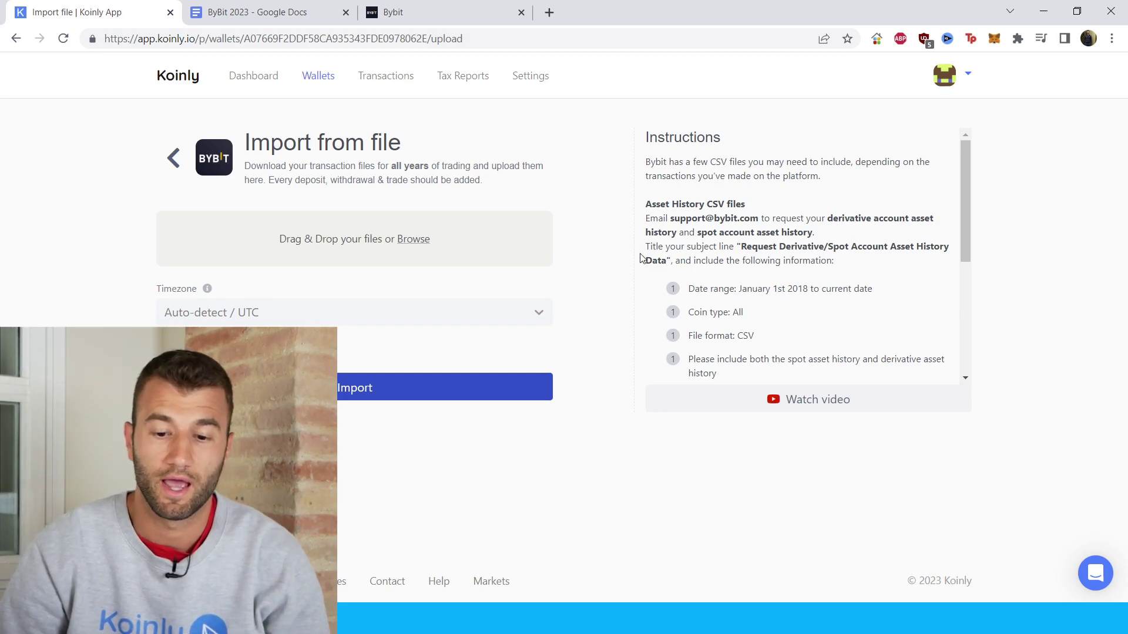
{"action": "left_click_drag", "start_coordinate": [741, 249], "coordinate": [817, 248]}
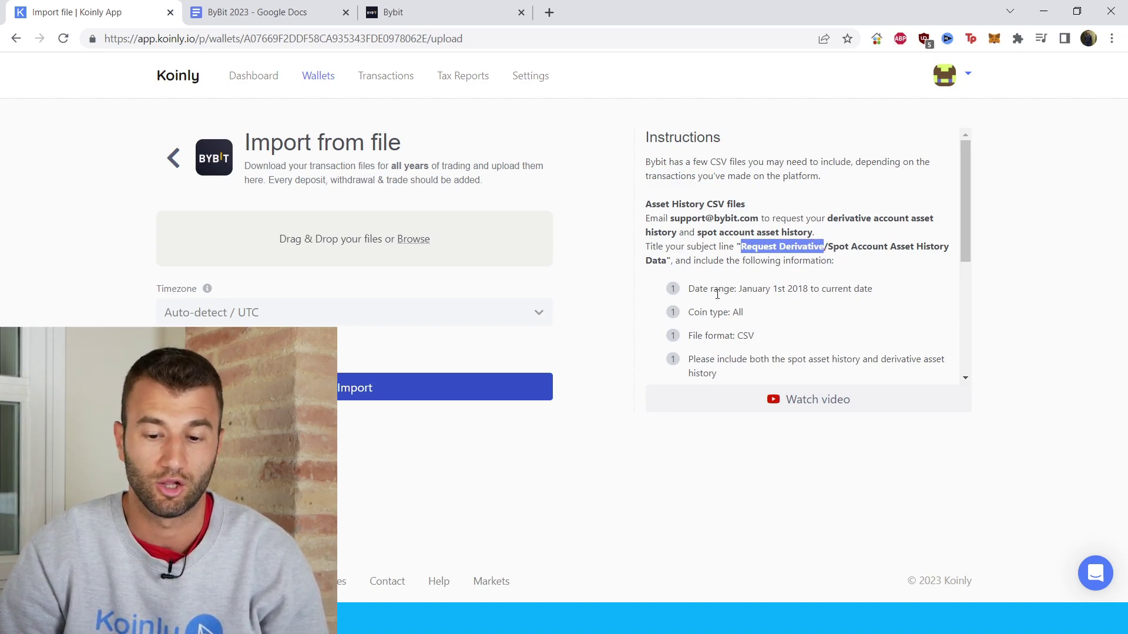
{"action": "scroll", "coordinate": [719, 276], "scroll_direction": "down", "scroll_amount": 3}
{"action": "scroll", "coordinate": [724, 267], "scroll_direction": "up", "scroll_amount": 3}
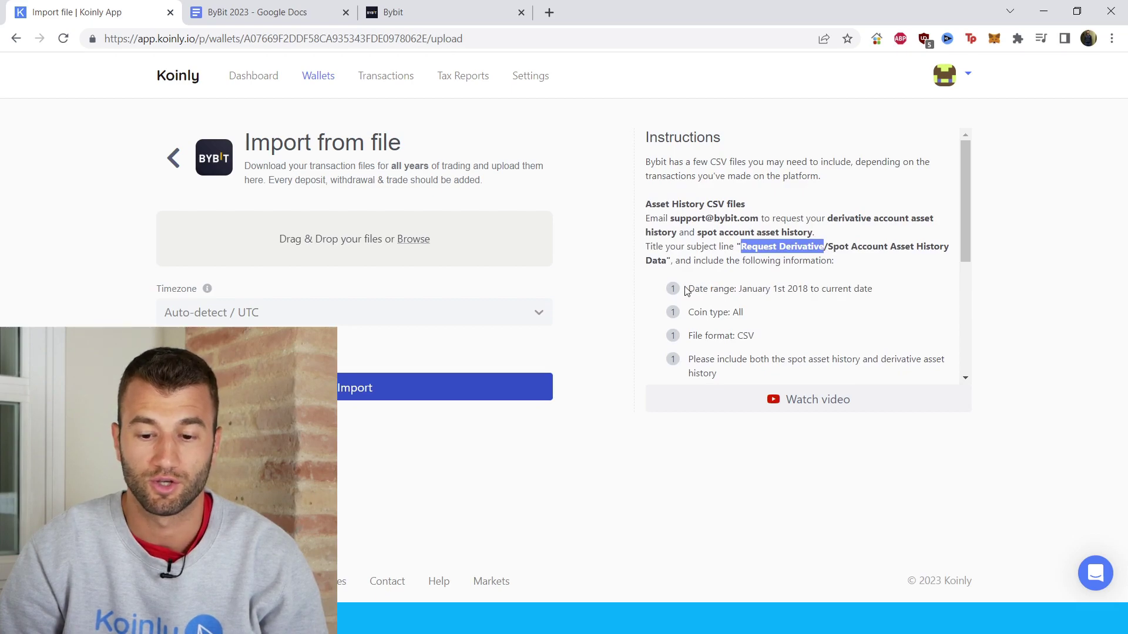
{"action": "left_click_drag", "start_coordinate": [686, 291], "coordinate": [835, 290]}
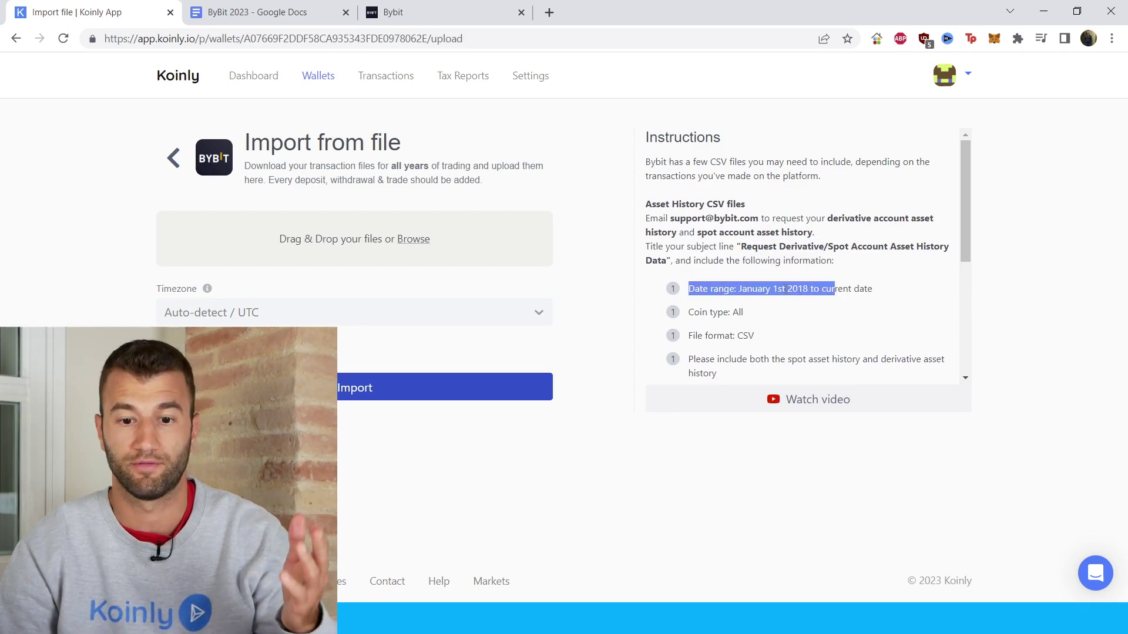
{"action": "left_click", "coordinate": [743, 288]}
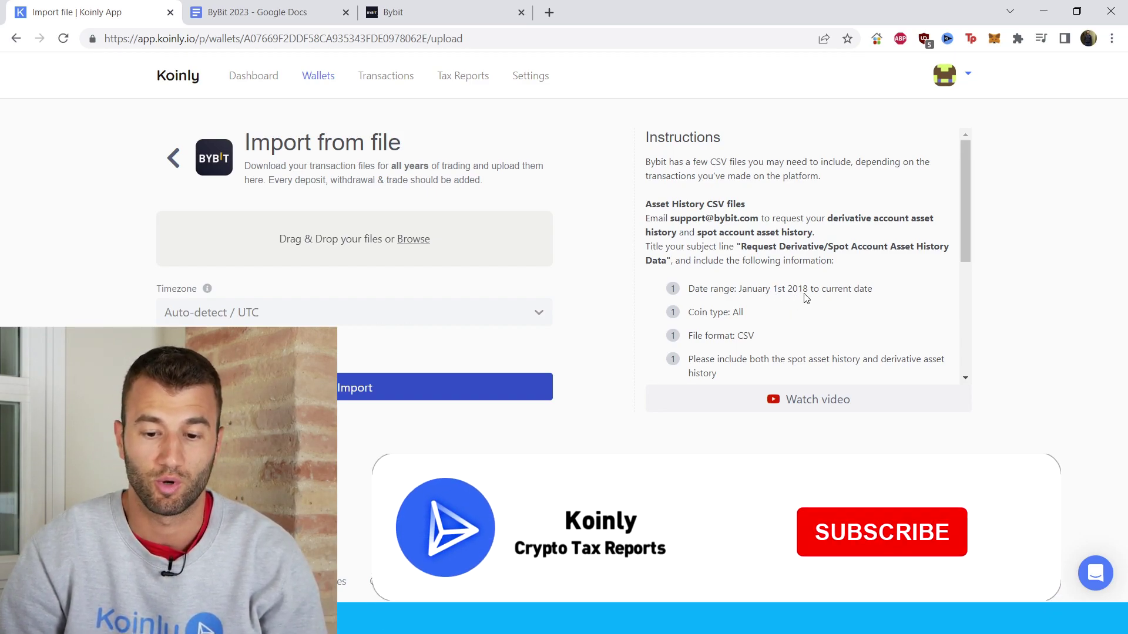
{"action": "scroll", "coordinate": [730, 259], "scroll_direction": "down", "scroll_amount": 1}
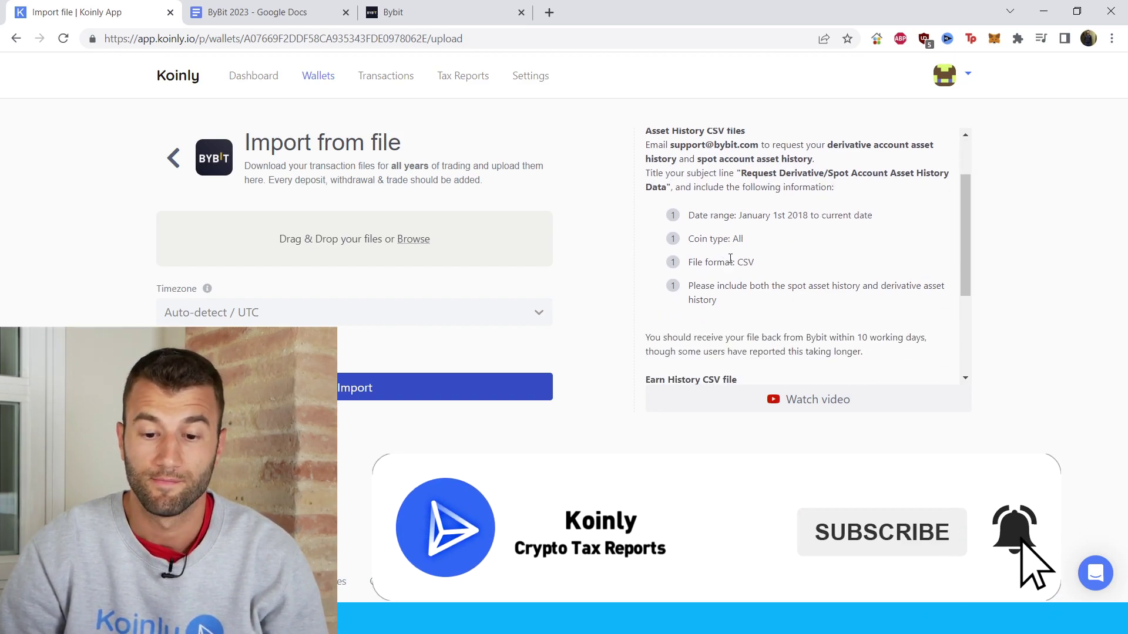
{"action": "left_click_drag", "start_coordinate": [745, 240], "coordinate": [694, 239]}
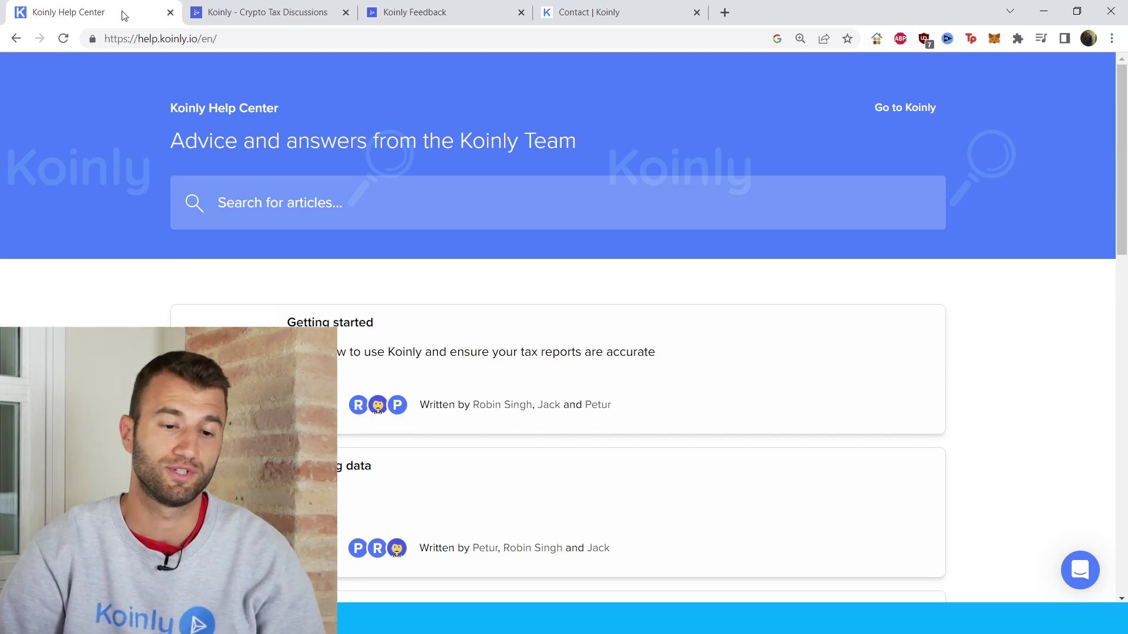
Browse the Crypto Tax Discussions and Koinly Feedback tabs, ending on the Contact Koinly page
{"action": "left_click", "coordinate": [236, 13]}
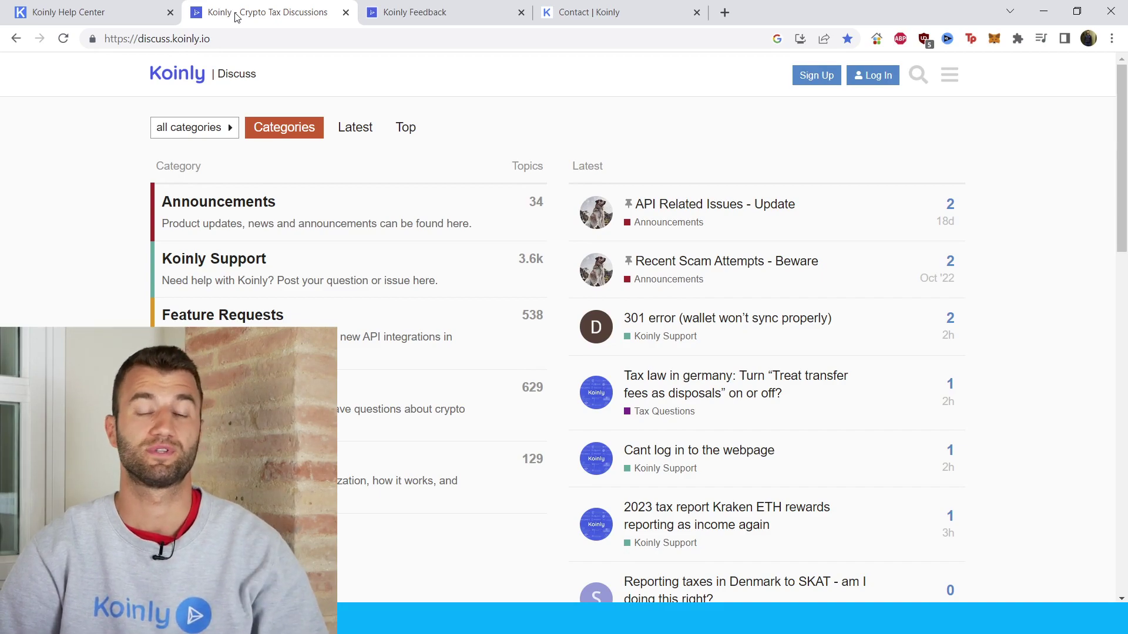
{"action": "left_click", "coordinate": [435, 13]}
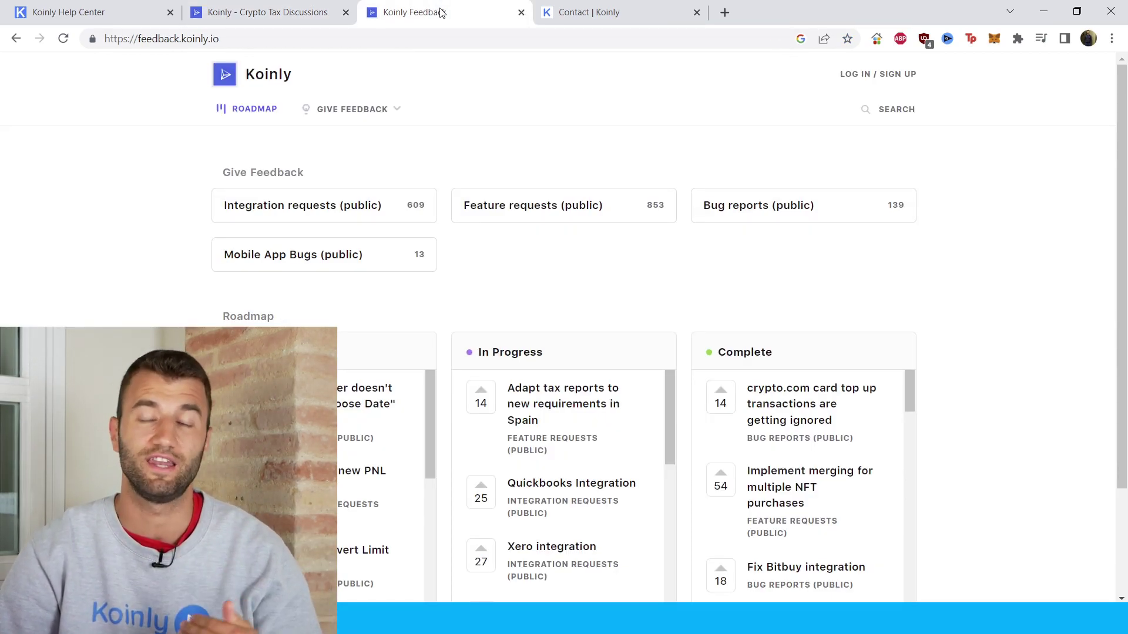
{"action": "left_click", "coordinate": [582, 13]}
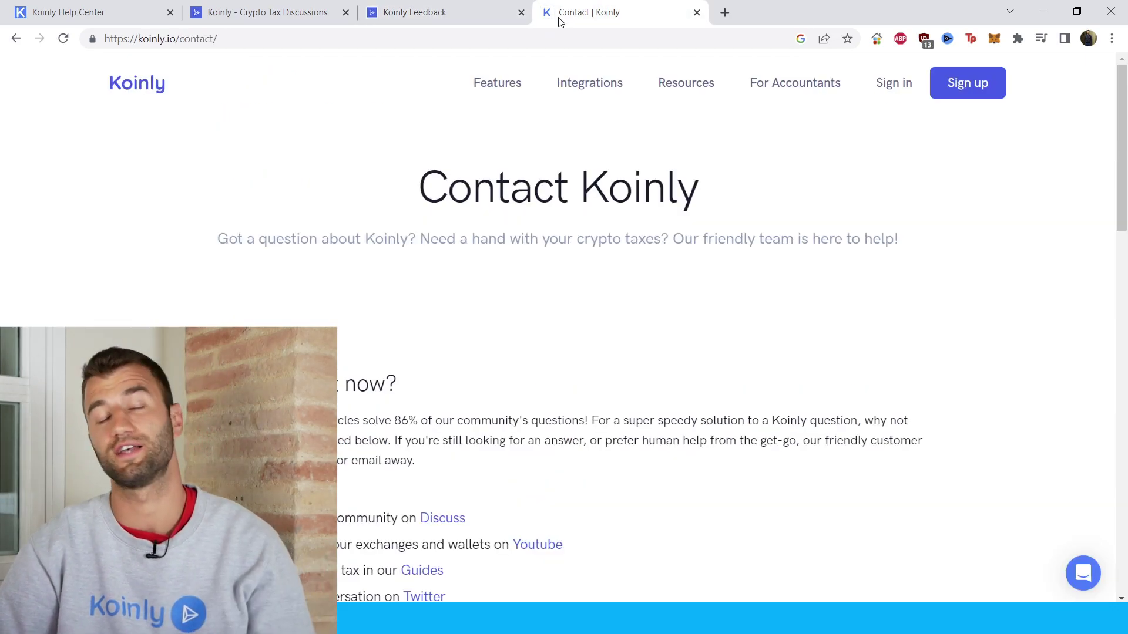